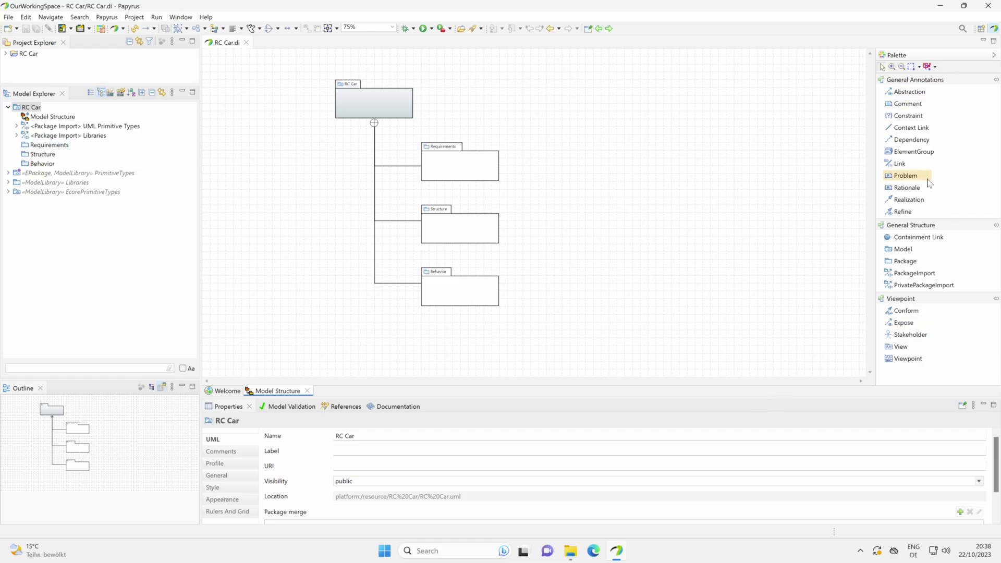
# - Add a SysML 1.6 Requirement child under the Requirements package and name it 'Bluetooth'
pyautogui.click(907, 187)
pyautogui.moveTo(597, 159)
pyautogui.moveTo(561, 159)
pyautogui.click(63, 150)
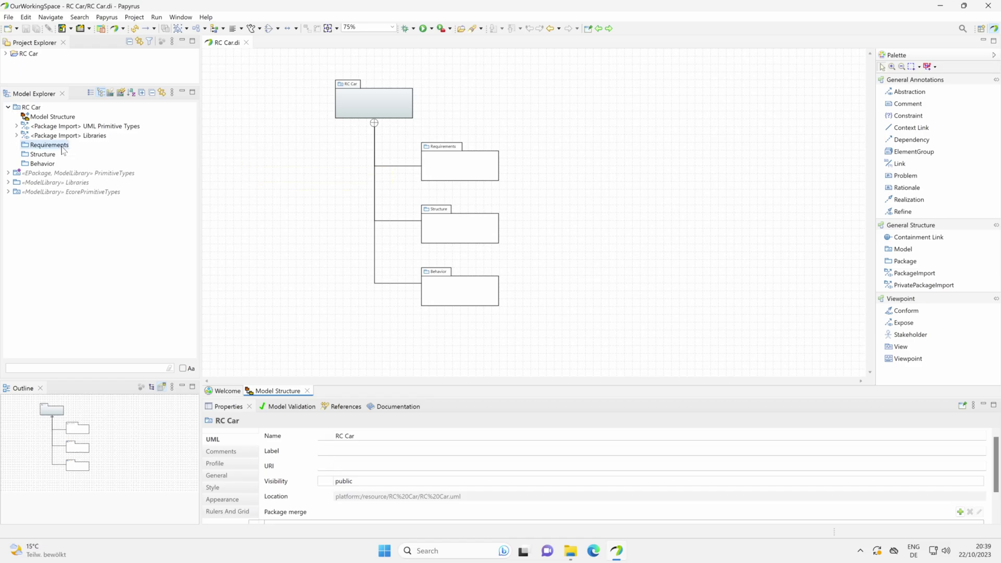
pyautogui.rightClick(63, 151)
pyautogui.moveTo(124, 191)
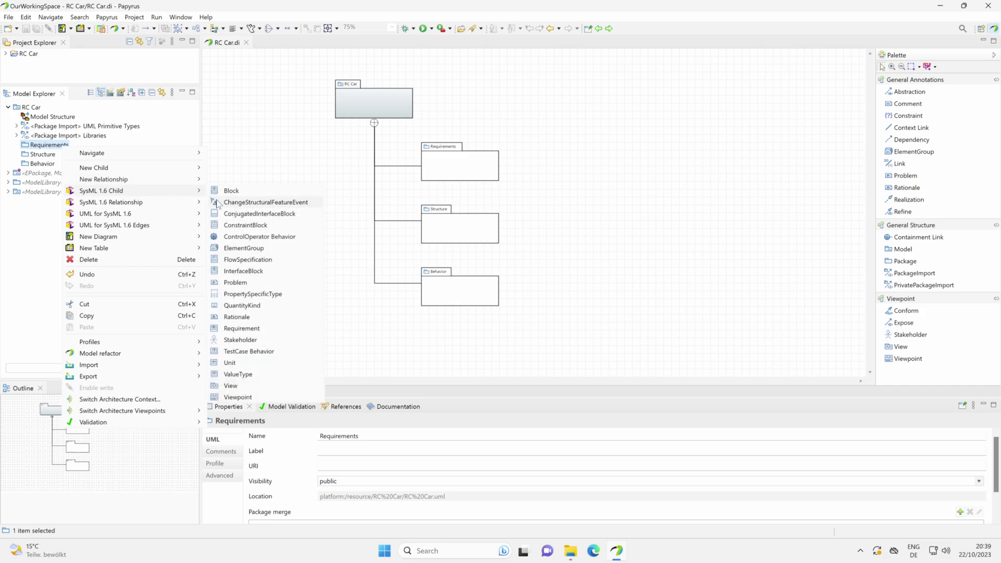
pyautogui.click(248, 329)
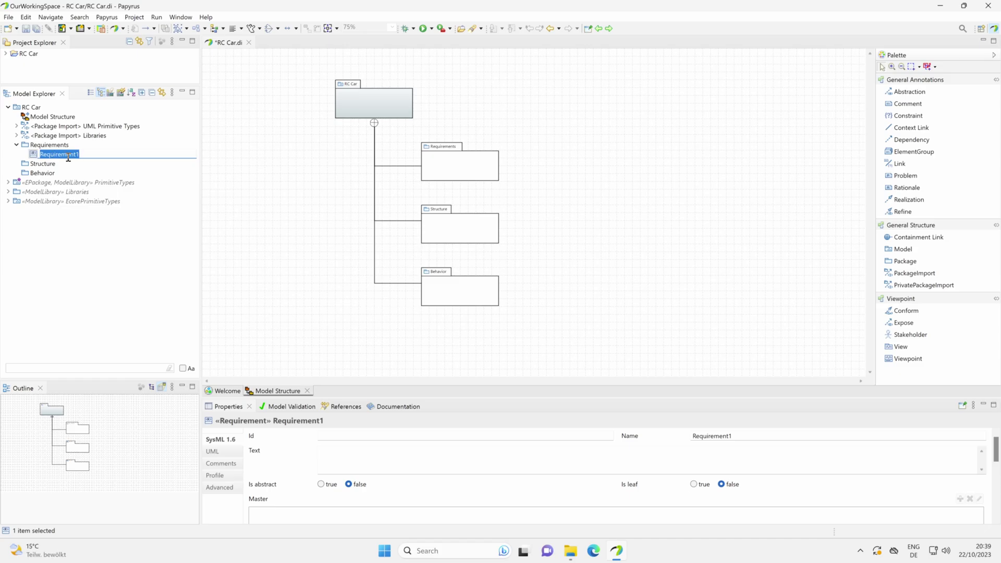
pyautogui.write('Bluetooth')
pyautogui.press('Return')
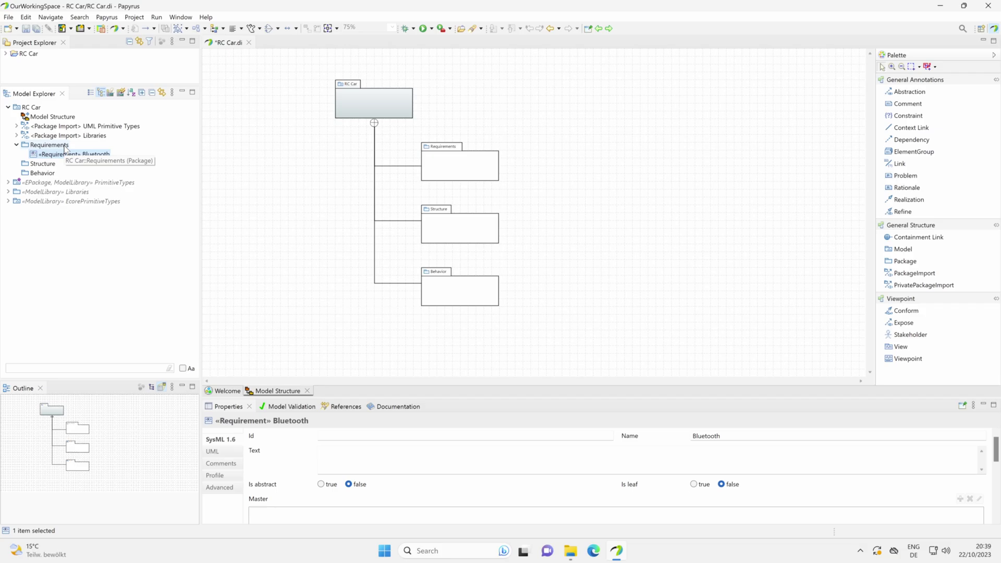
pyautogui.click(65, 146)
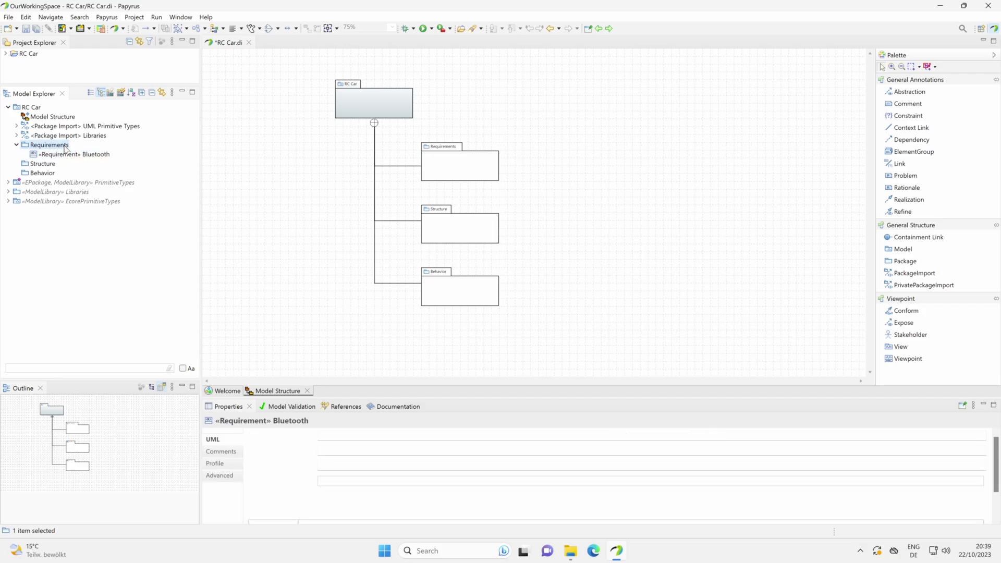
# - Add another SysML 1.6 Requirement under Requirements named 'Bluetooth class'
pyautogui.rightClick(64, 147)
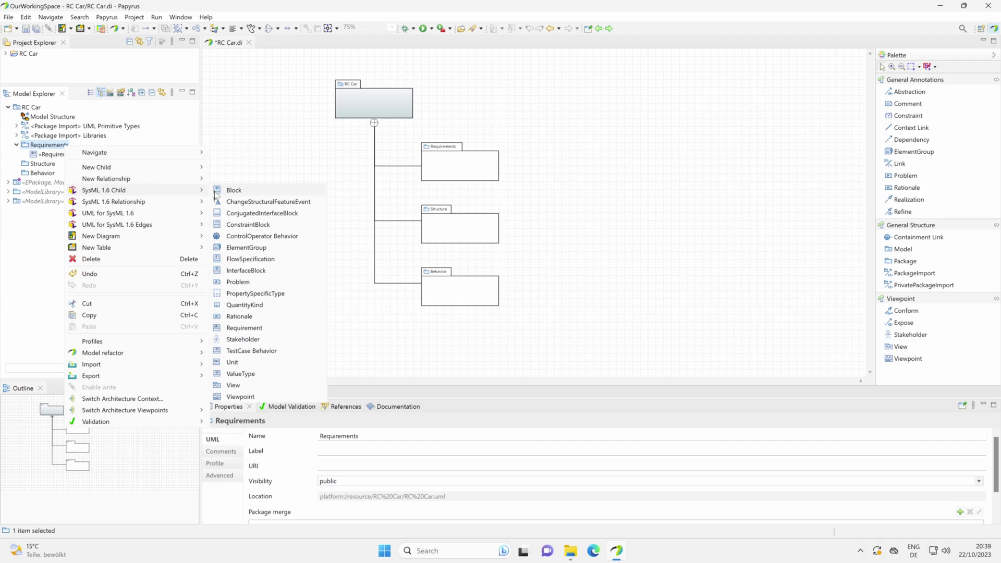
pyautogui.click(246, 329)
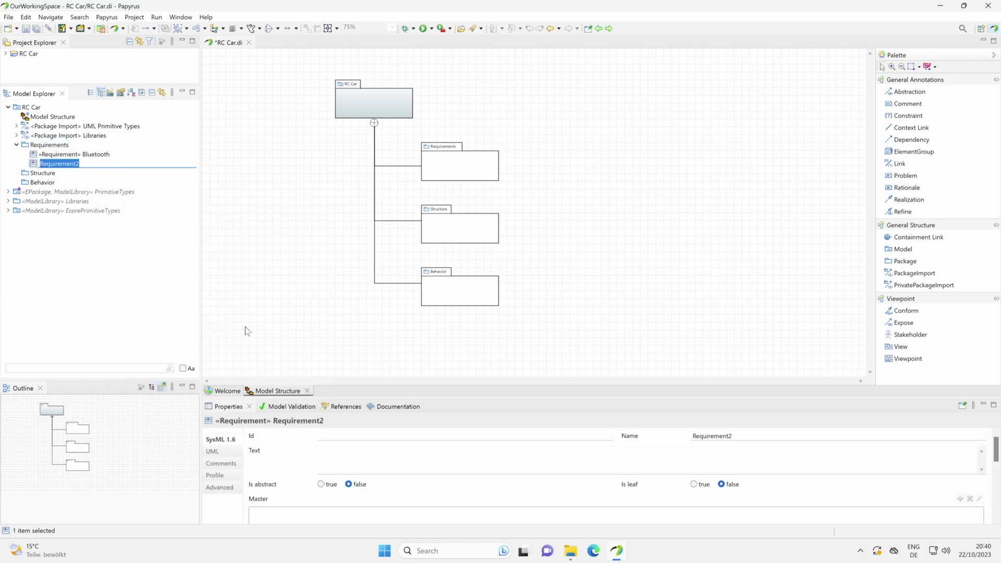
pyautogui.write('Bluetooth class')
pyautogui.press('Return')
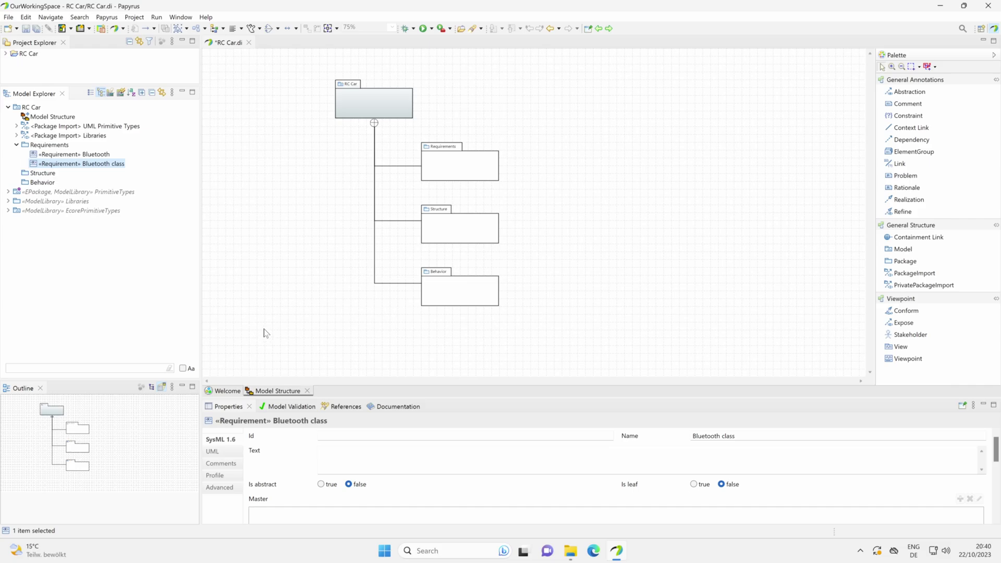
pyautogui.click(60, 150)
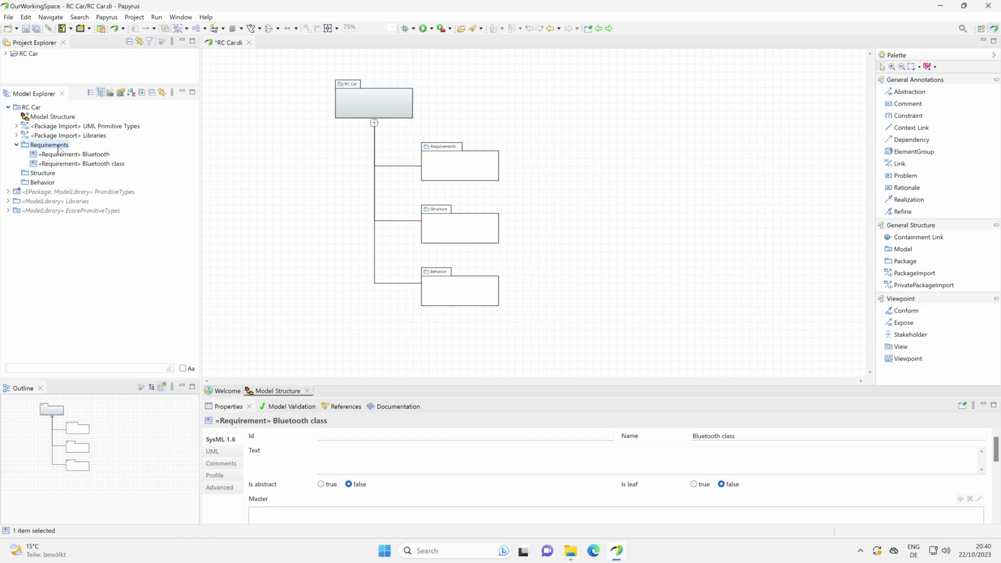
# - Start a SysML 1.6 Requirement Diagram on Requirements and enter the name 'Connectivity Requirements'
pyautogui.rightClick(59, 150)
pyautogui.moveTo(103, 240)
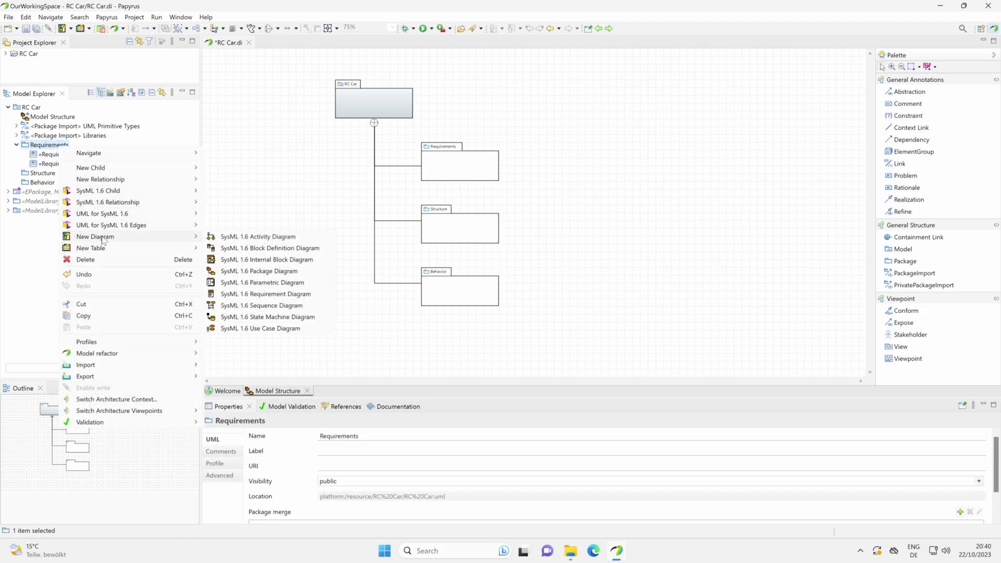
pyautogui.click(277, 294)
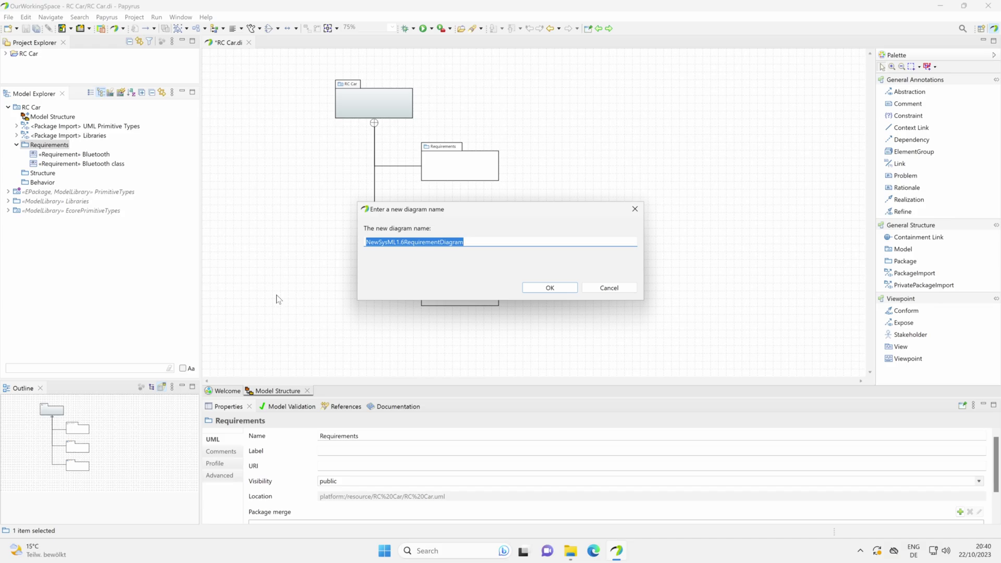
pyautogui.write('Blue')
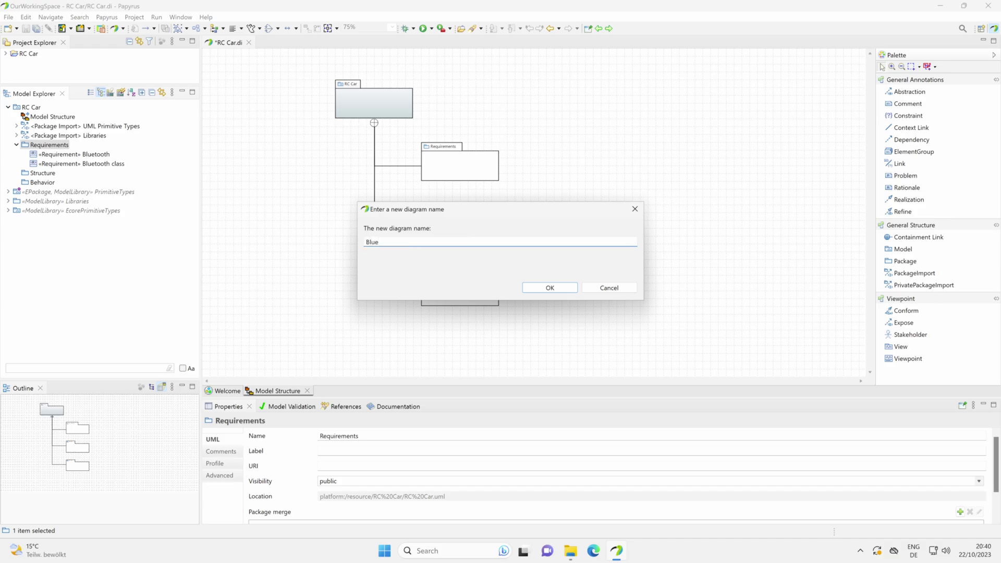
pyautogui.press('BackSpace')
pyautogui.press('BackSpace')
pyautogui.press('BackSpace')
pyautogui.press('BackSpace')
pyautogui.write('Connectivty')
pyautogui.press('BackSpace')
pyautogui.press('BackSpace')
pyautogui.write('ity require')
pyautogui.press('BackSpace')
pyautogui.press('BackSpace')
pyautogui.press('BackSpace')
pyautogui.press('BackSpace')
pyautogui.press('BackSpace')
pyautogui.press('BackSpace')
pyautogui.press('BackSpace')
pyautogui.write('Requirements')
# - Confirm the new diagram, then drop a test Requirement3 on the canvas and undo it
pyautogui.click(543, 287)
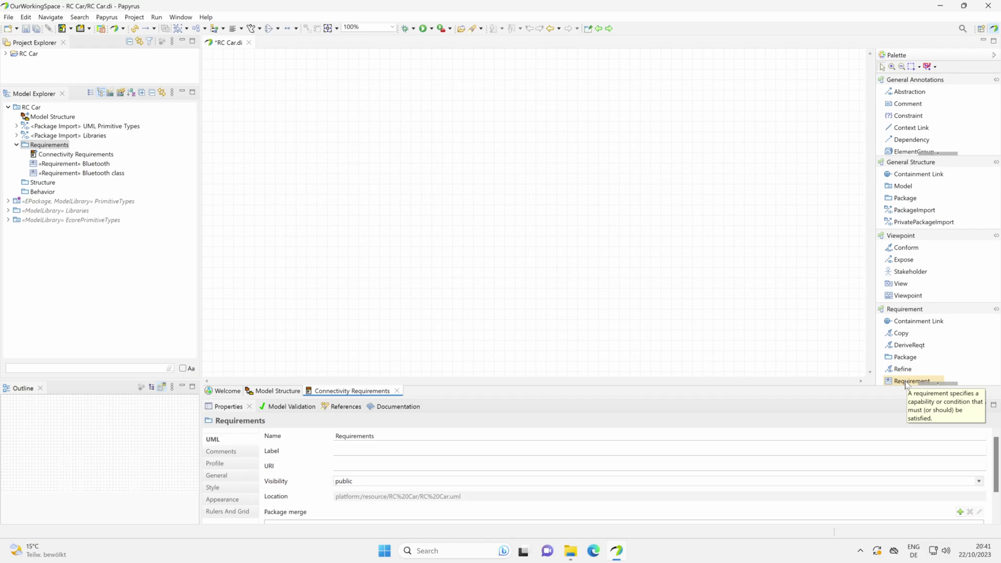
pyautogui.click(905, 383)
pyautogui.click(905, 382)
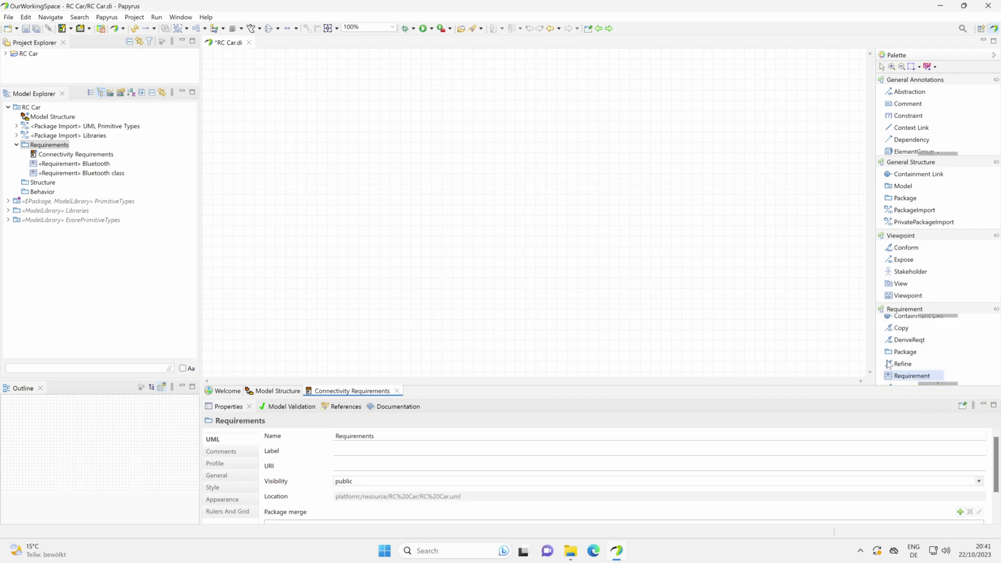
pyautogui.click(463, 154)
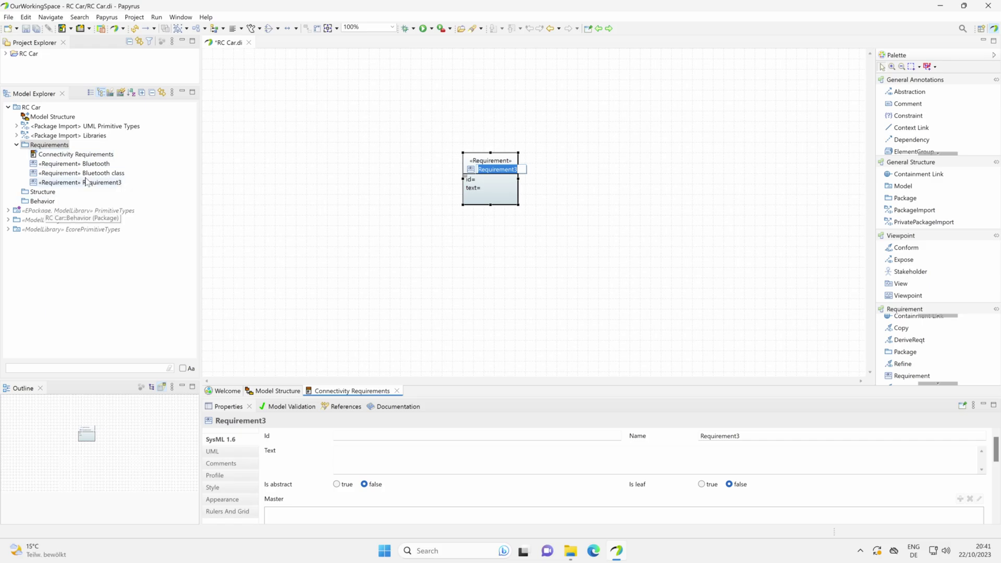
pyautogui.click(422, 151)
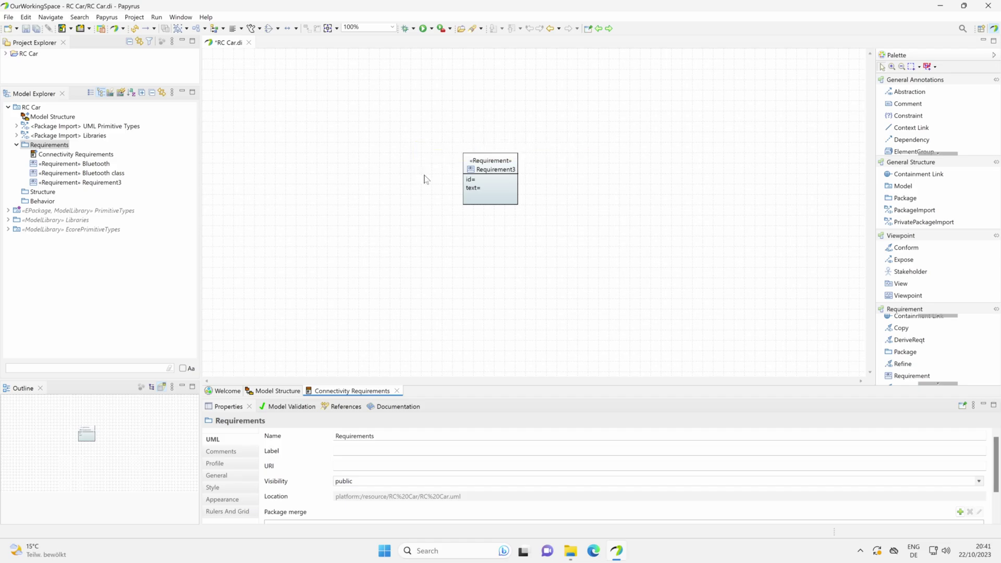
pyautogui.moveTo(425, 179)
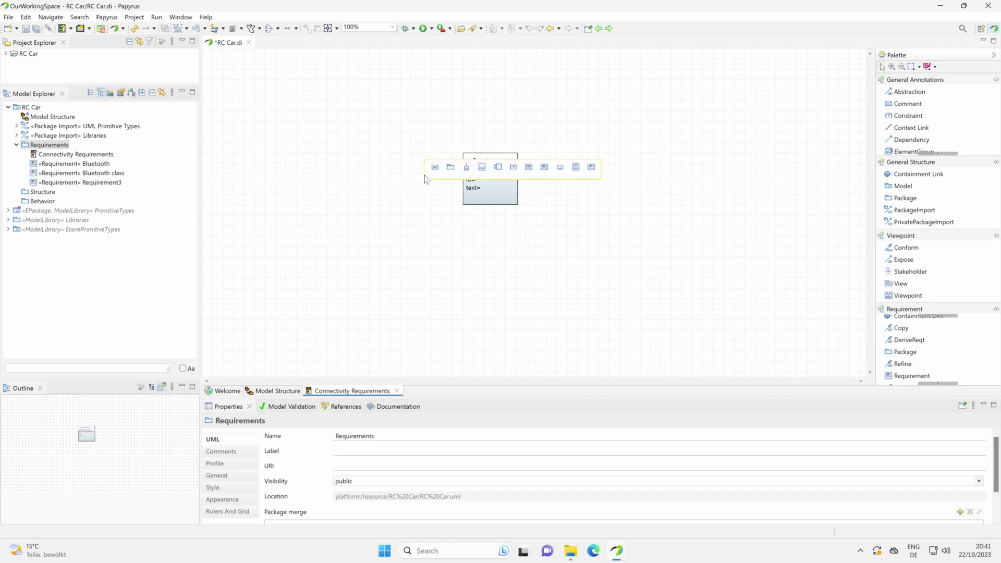
pyautogui.hotkey('ctrl', 'z')
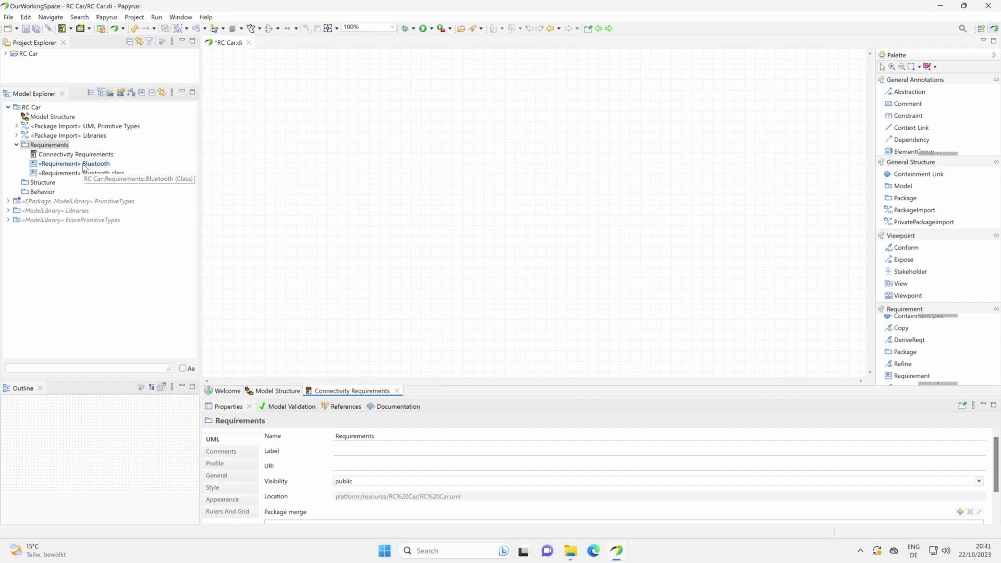
# - Drag the Bluetooth requirement from Model Explorer onto the diagram canvas
pyautogui.moveTo(89, 164); pyautogui.dragTo(492, 138)
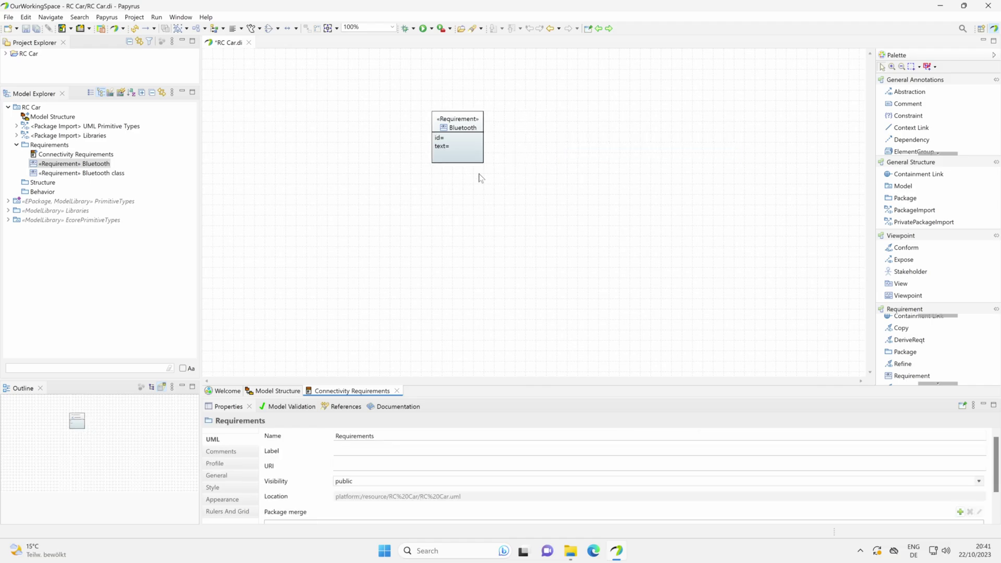
# - Set the Bluetooth requirement's Id to 1 and Text to 'The car must be controlled via bluetooth'
pyautogui.click(466, 123)
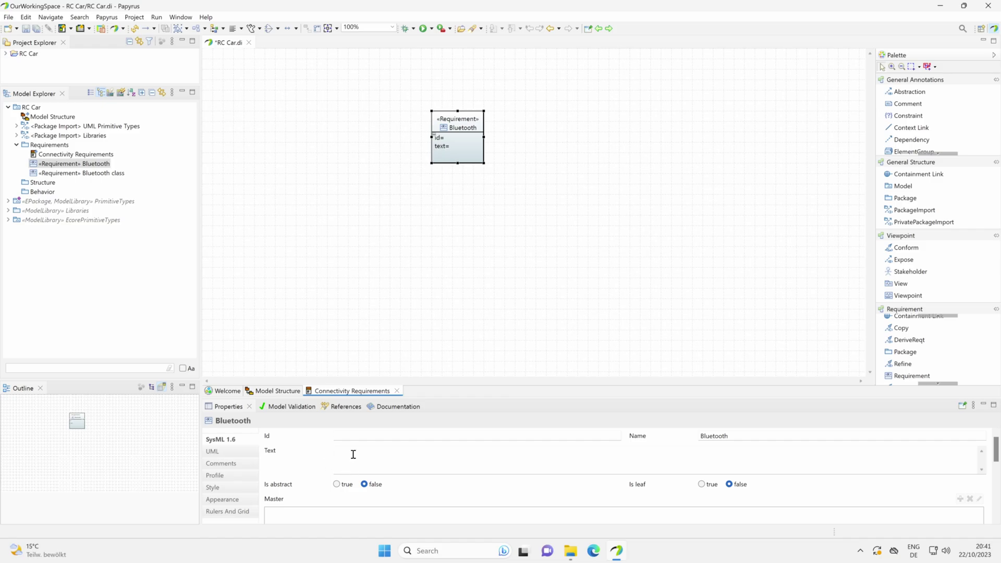
pyautogui.click(350, 437)
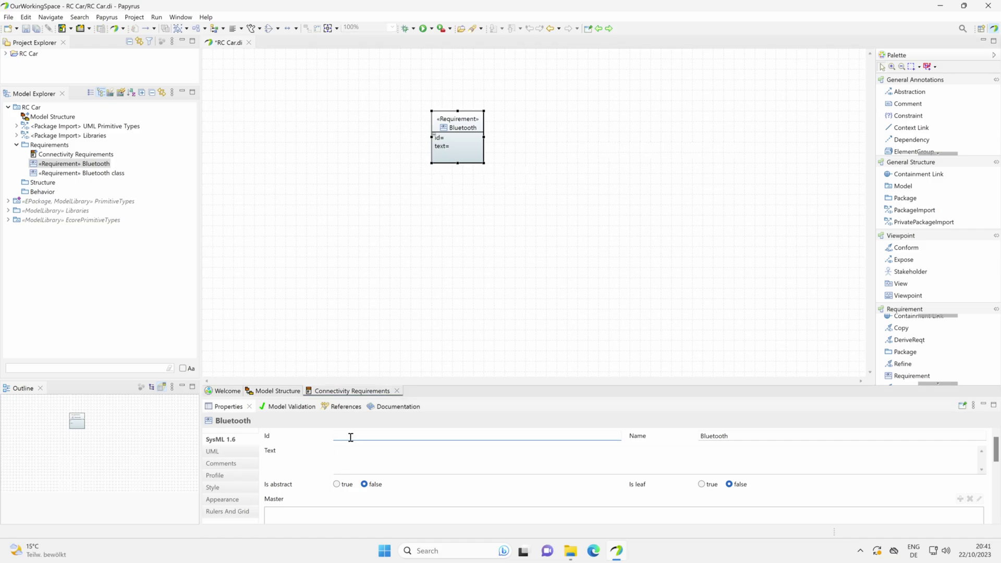
pyautogui.write('1')
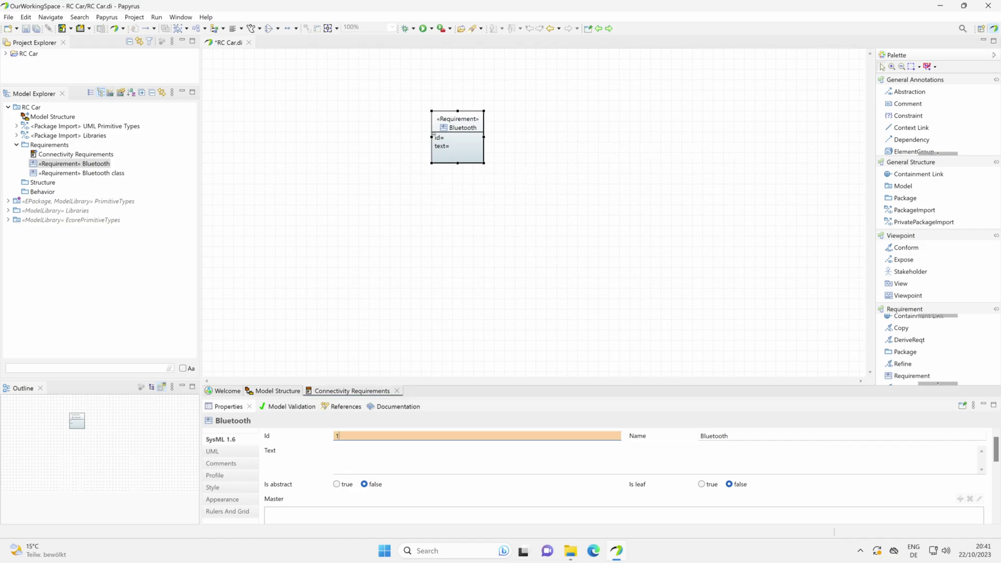
pyautogui.click(357, 459)
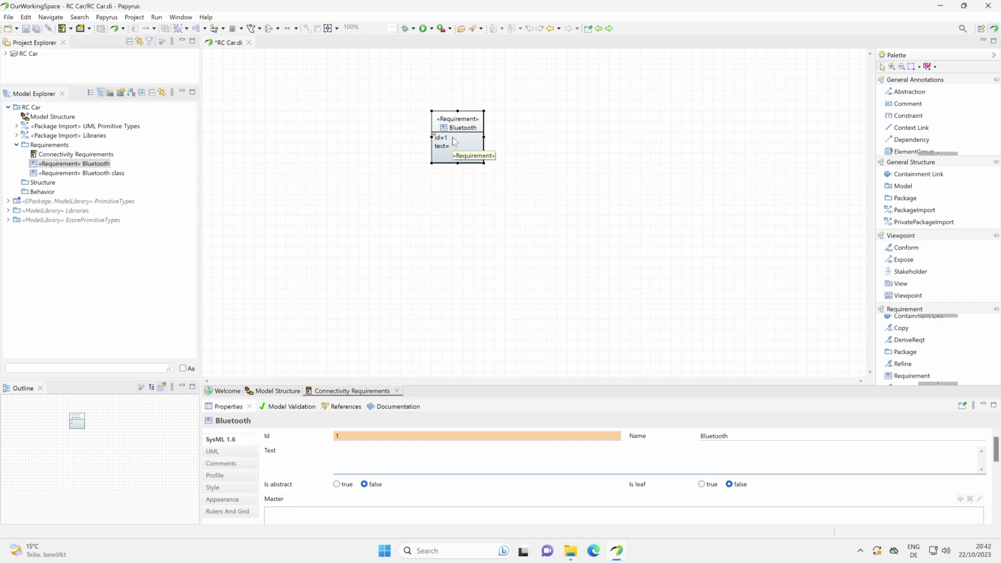
pyautogui.write('The')
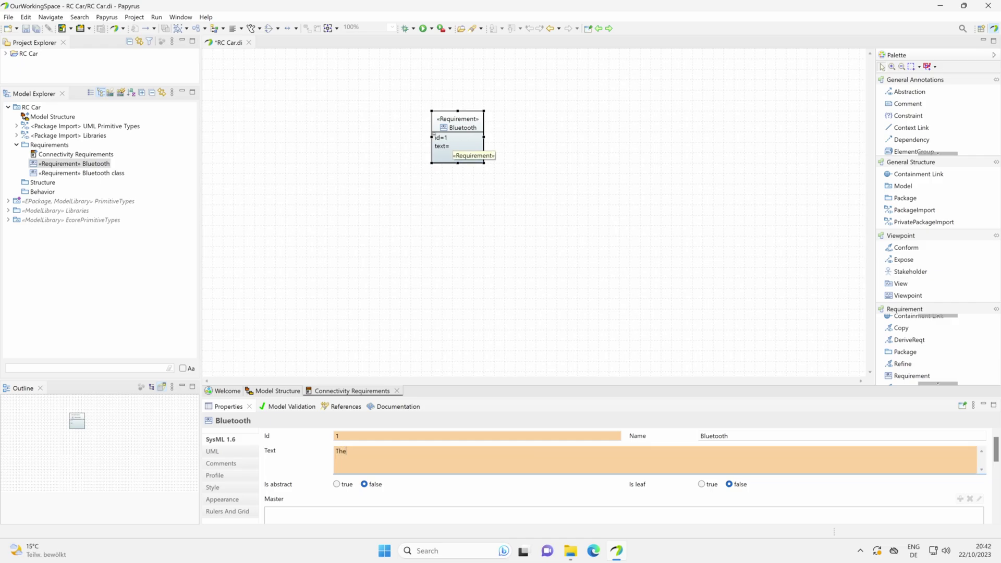
pyautogui.write(' car must be contro')
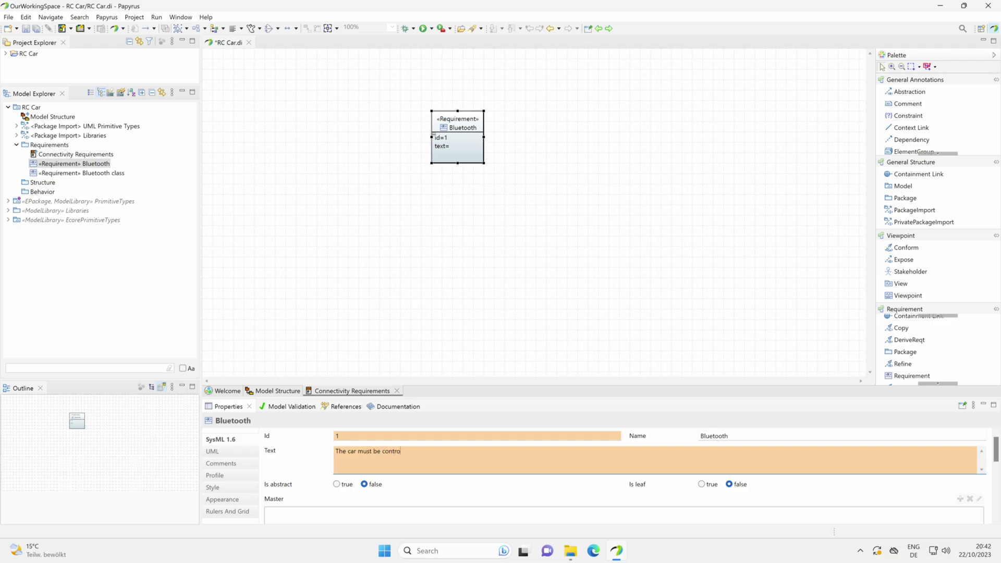
pyautogui.write('lled vai bl')
pyautogui.press('BackSpace')
pyautogui.press('BackSpace')
pyautogui.press('BackSpace')
pyautogui.press('BackSpace')
pyautogui.press('BackSpace')
pyautogui.write('ia bluetooth')
# - Commit the Bluetooth text and widen the Bluetooth box to the right
pyautogui.click(513, 197)
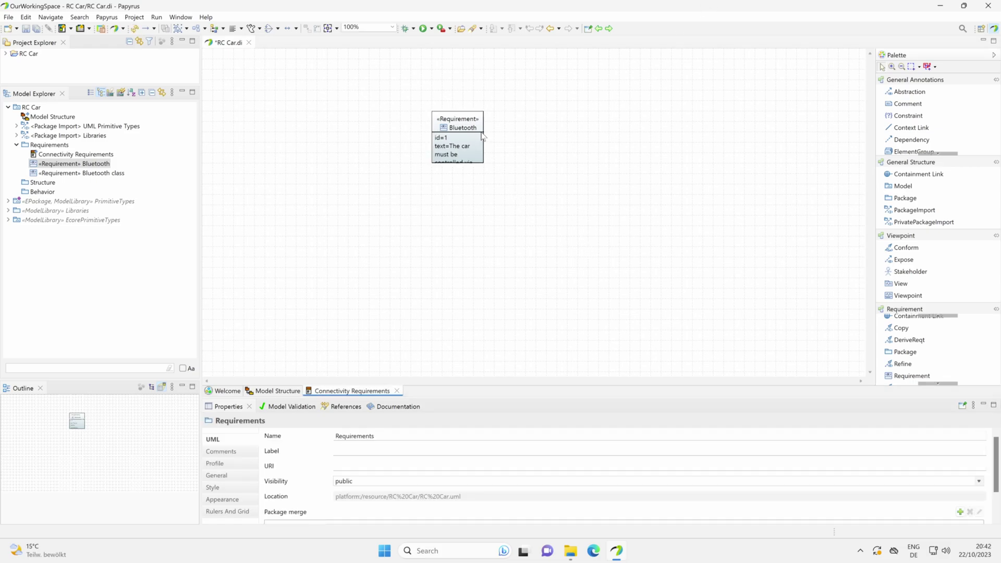
pyautogui.moveTo(487, 137); pyautogui.dragTo(542, 140)
pyautogui.click(568, 170)
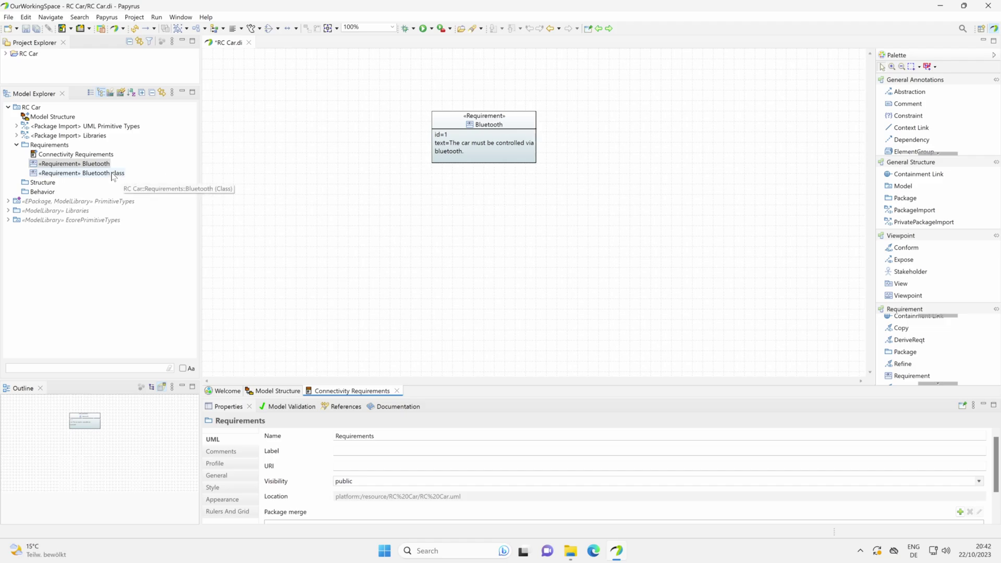
# - Drop Bluetooth class onto the diagram directly below Bluetooth, widened to the same size
pyautogui.moveTo(113, 175); pyautogui.dragTo(485, 238)
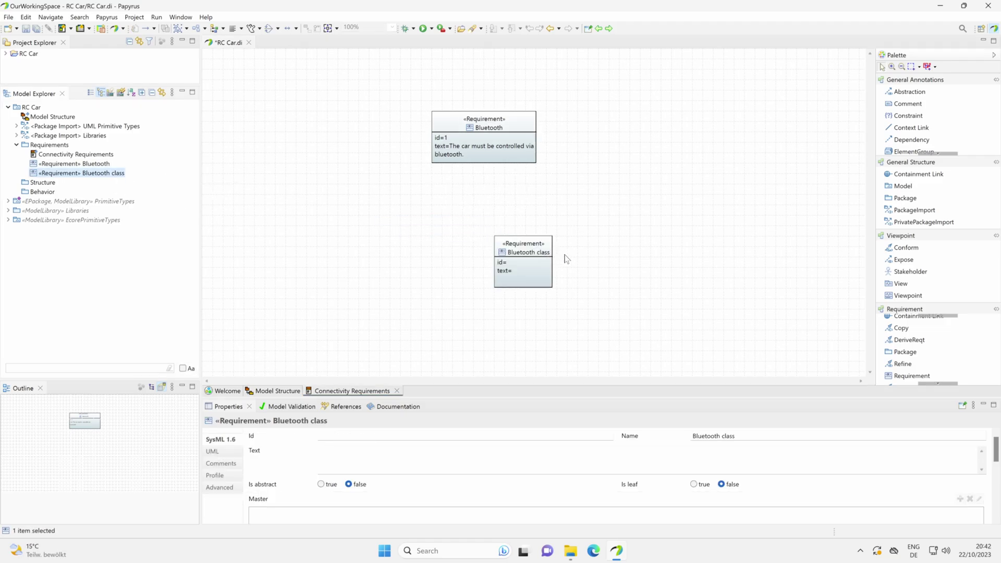
pyautogui.click(583, 255)
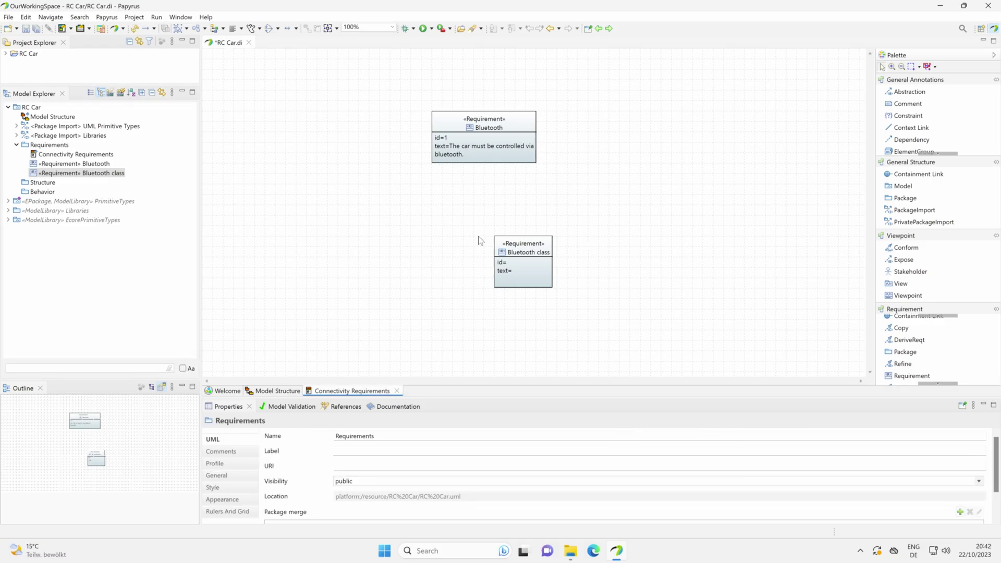
pyautogui.moveTo(522, 247); pyautogui.dragTo(449, 247)
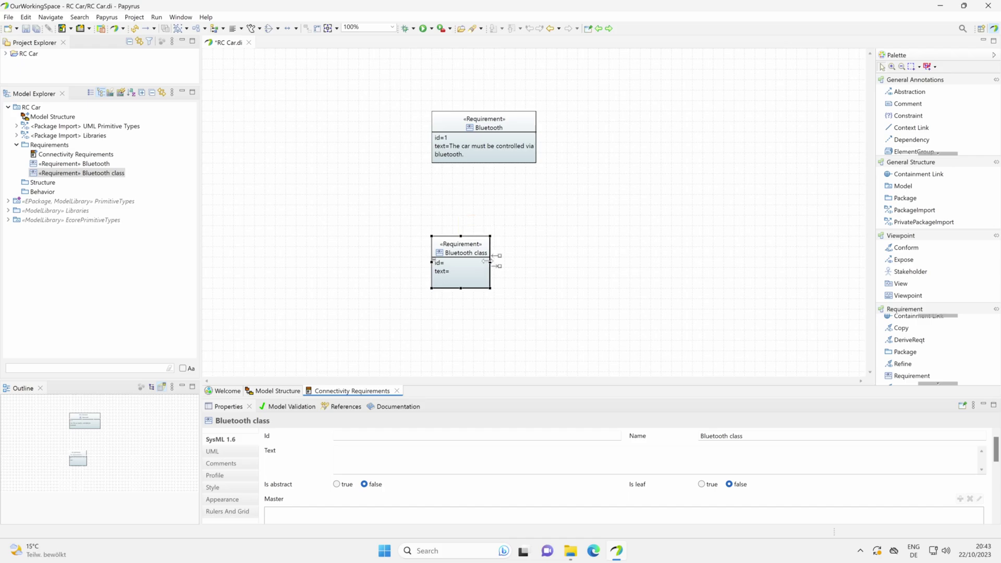
pyautogui.moveTo(487, 260); pyautogui.dragTo(536, 260)
pyautogui.click(582, 265)
# - Give Bluetooth class Id 1.1 and Text 'The standard bluetooth class 2 must be used'
pyautogui.click(485, 273)
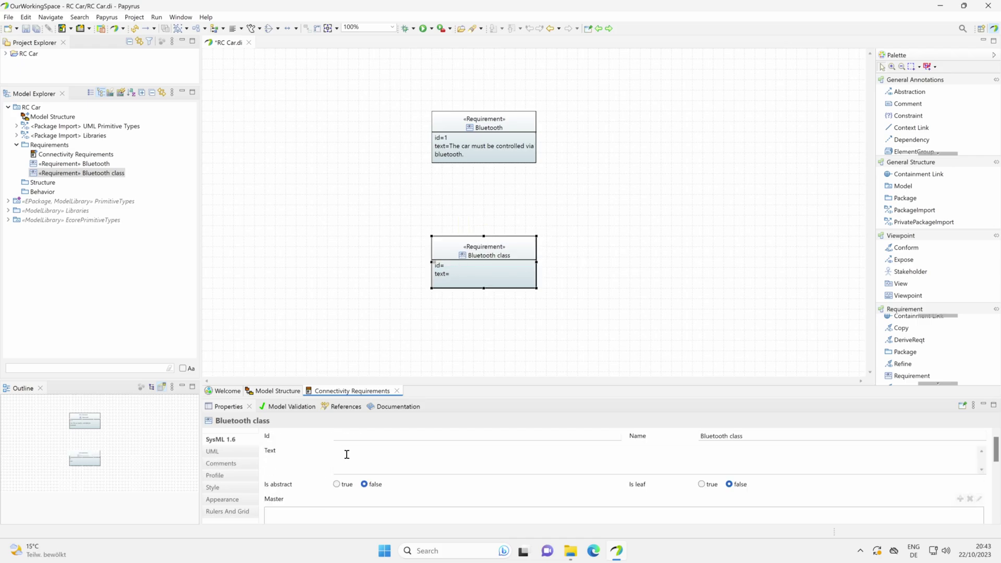
pyautogui.click(347, 435)
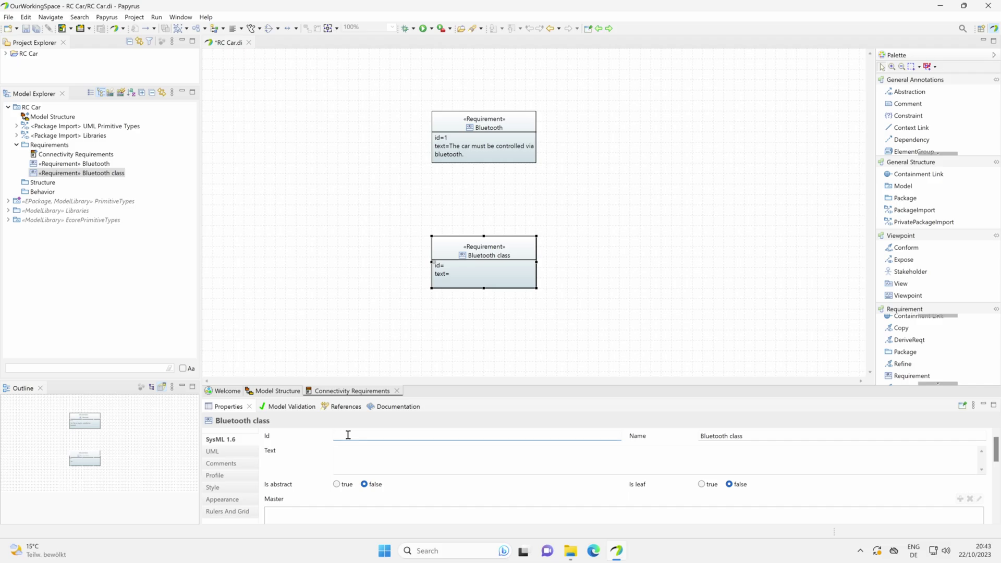
pyautogui.write('1.1')
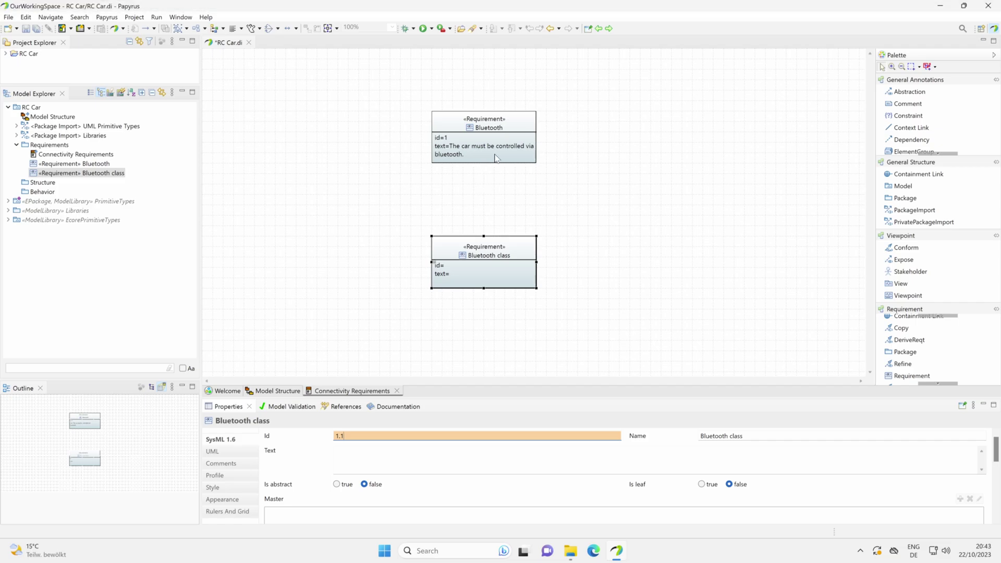
pyautogui.click(347, 459)
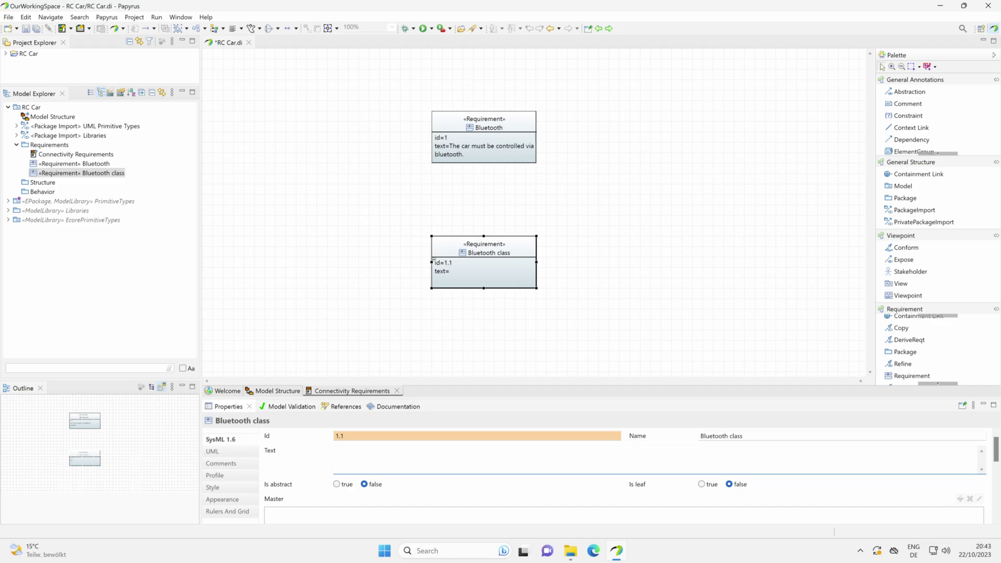
pyautogui.write('The stands')
pyautogui.press('BackSpace')
pyautogui.write('ard bl')
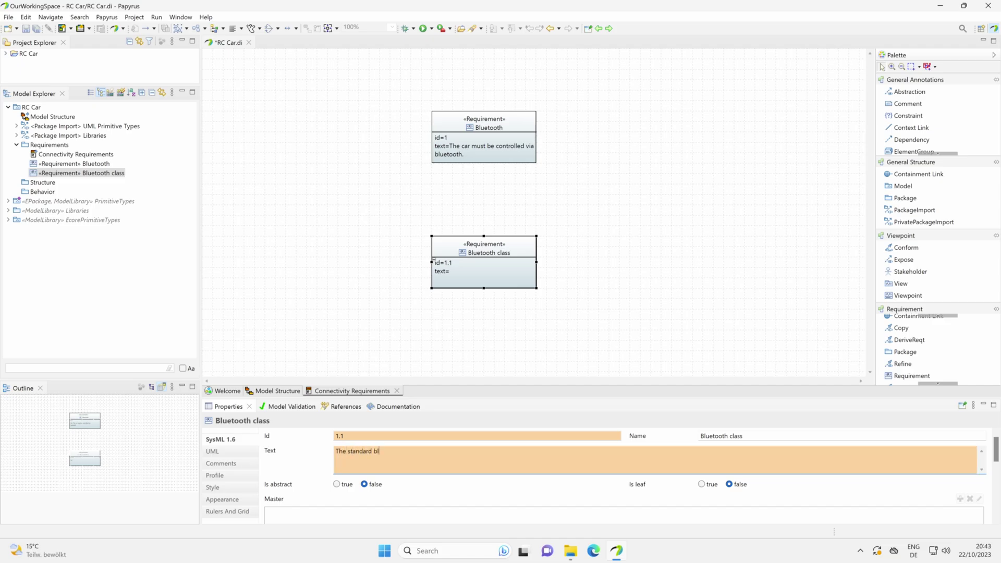
pyautogui.write('uetooth class 2 must be used.')
pyautogui.click(346, 280)
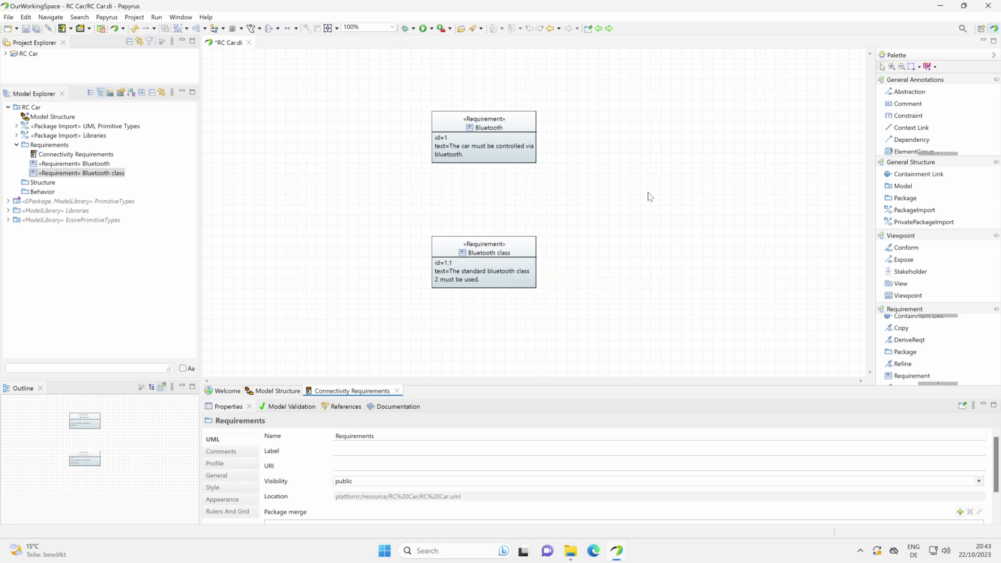
# - Collapse the General Annotations, General Structure and Viewpoint palette drawers
pyautogui.click(920, 81)
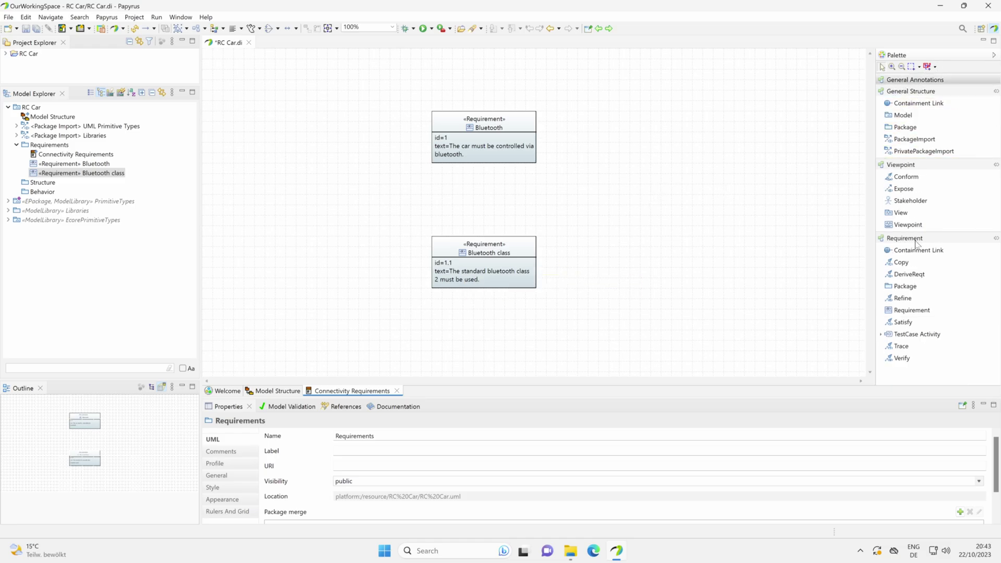
pyautogui.click(902, 91)
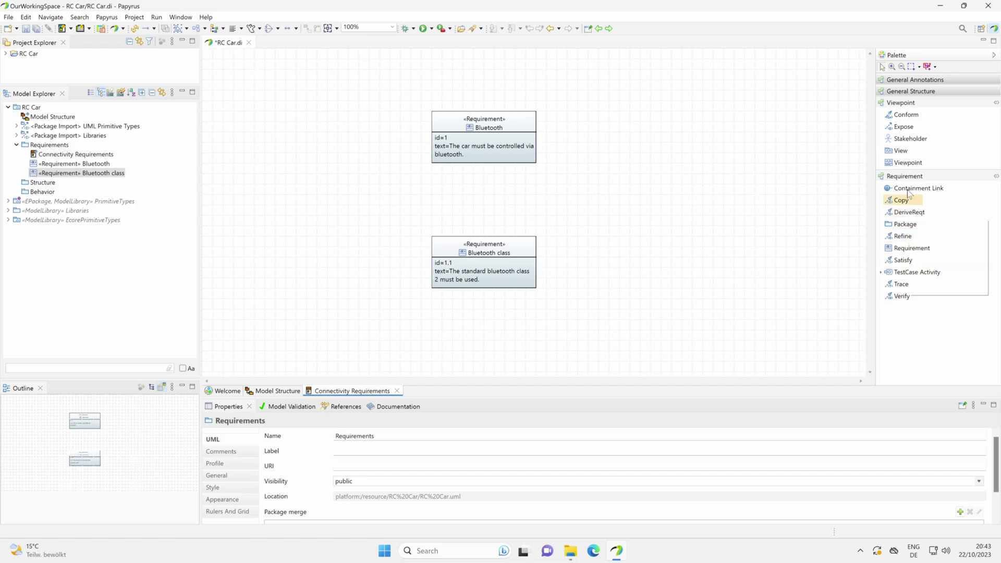
pyautogui.click(901, 102)
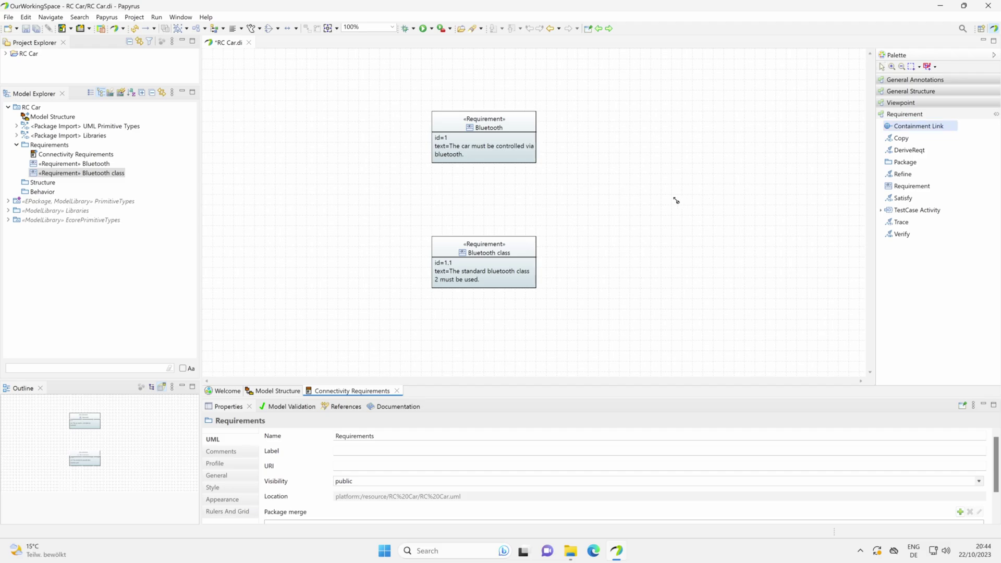
# - Draw a containment link from the Bluetooth requirement to Bluetooth class
pyautogui.click(907, 131)
pyautogui.click(485, 156)
pyautogui.click(486, 252)
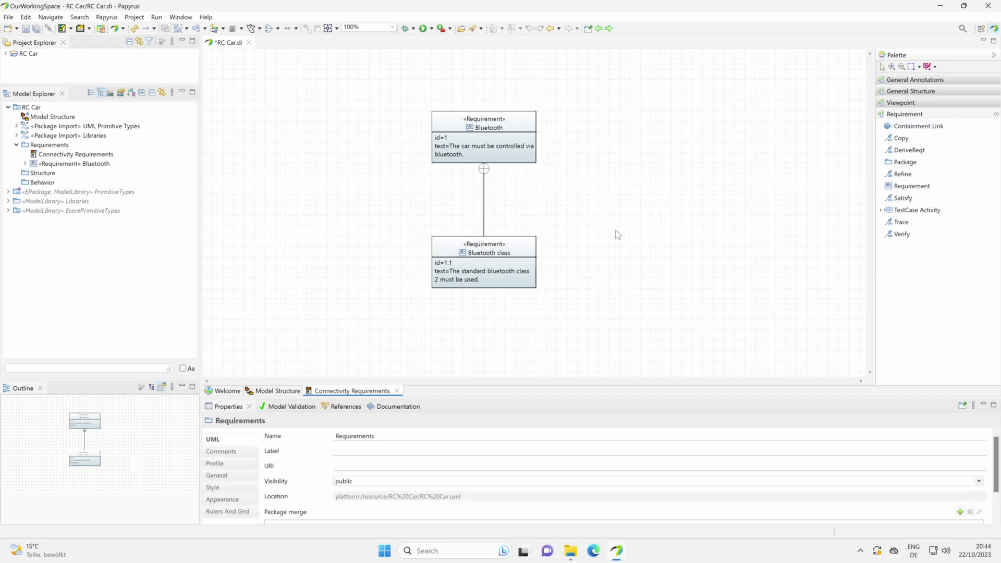
# - Save the model with Ctrl+S
pyautogui.moveTo(616, 234)
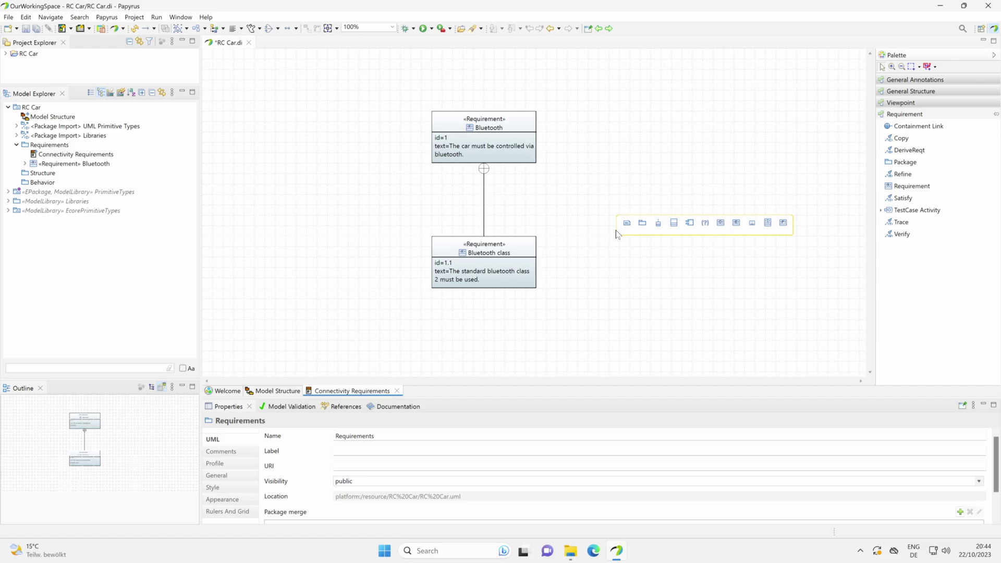
pyautogui.hotkey('ctrl', 's')
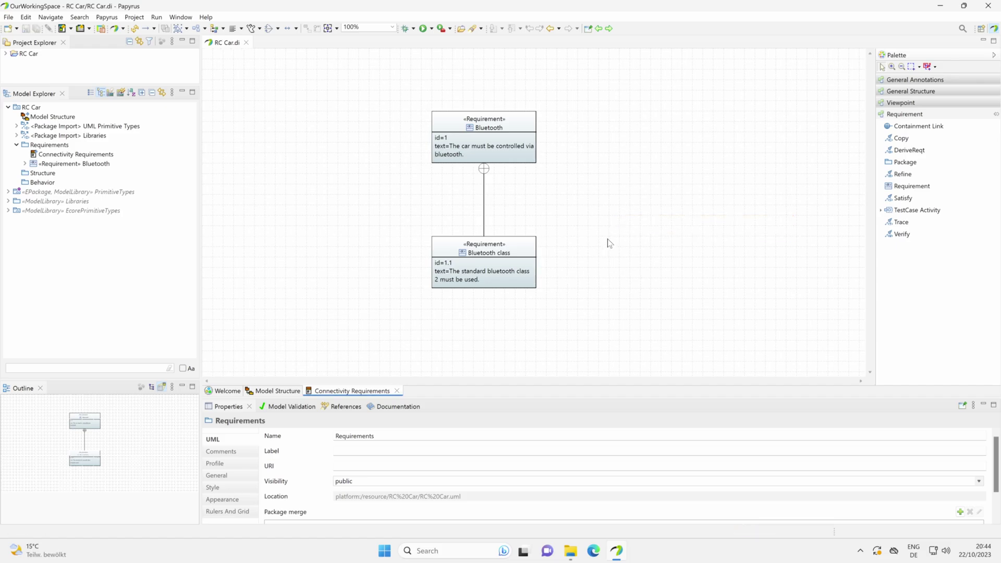
pyautogui.moveTo(607, 237)
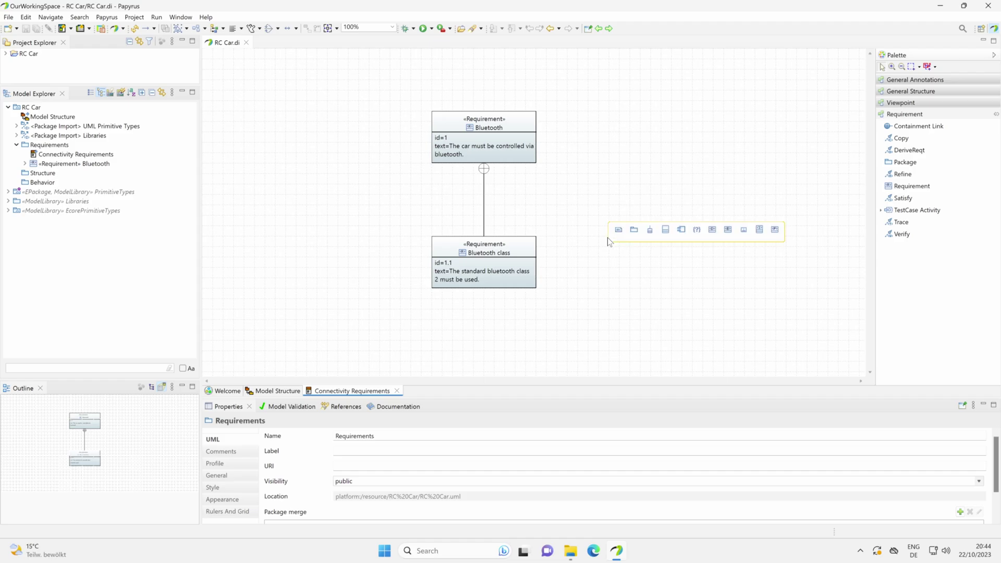